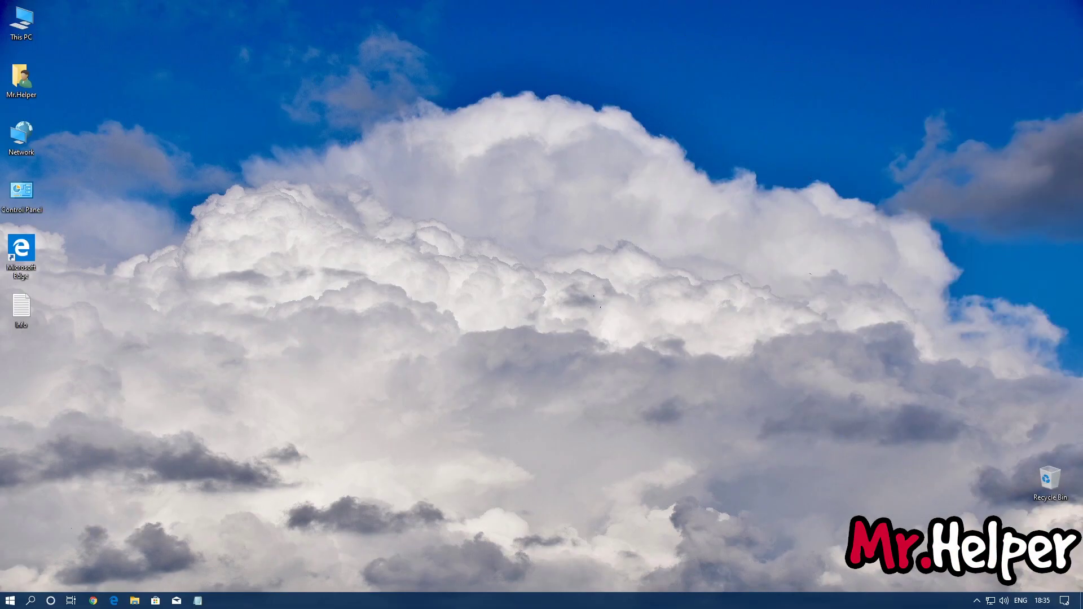
Step: Browse manually through This PC > C: > Users > Mr.Helper > Documents
{"action": "double_click", "coordinate": [7, 31]}
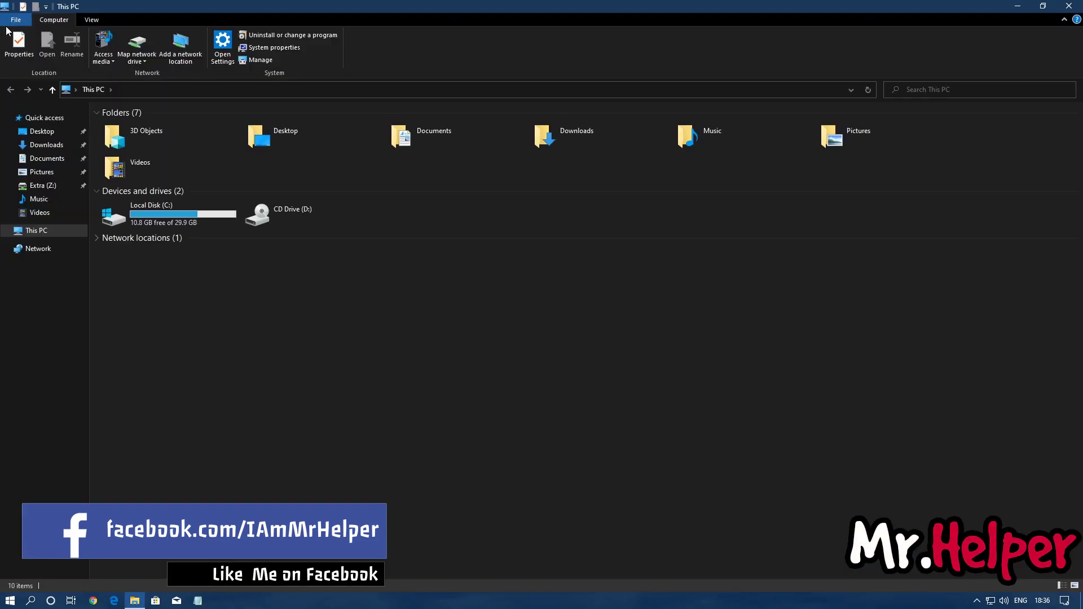
{"action": "double_click", "coordinate": [153, 208]}
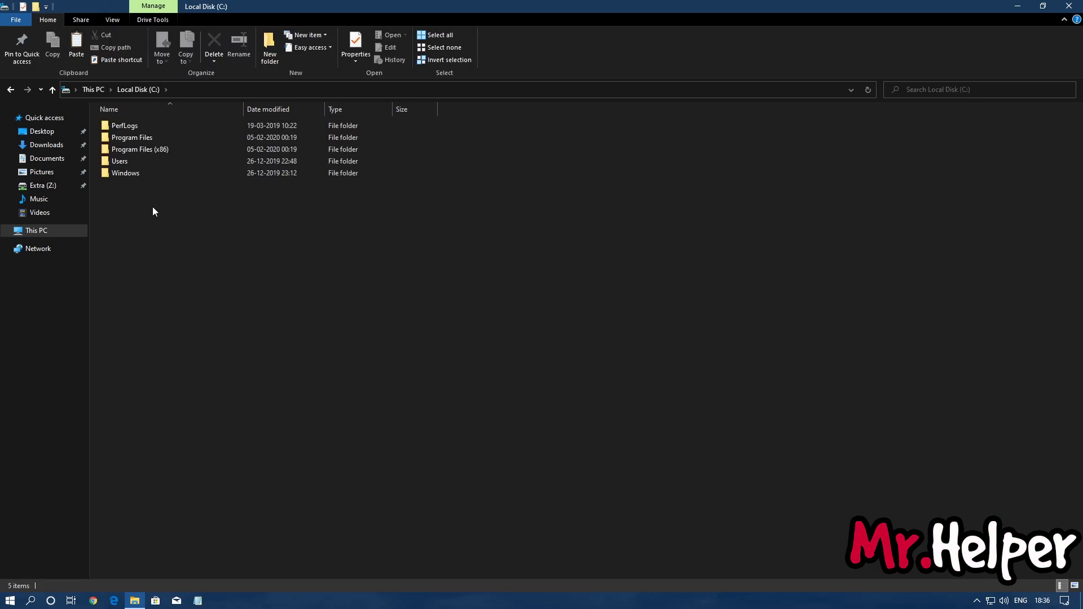
{"action": "double_click", "coordinate": [140, 163]}
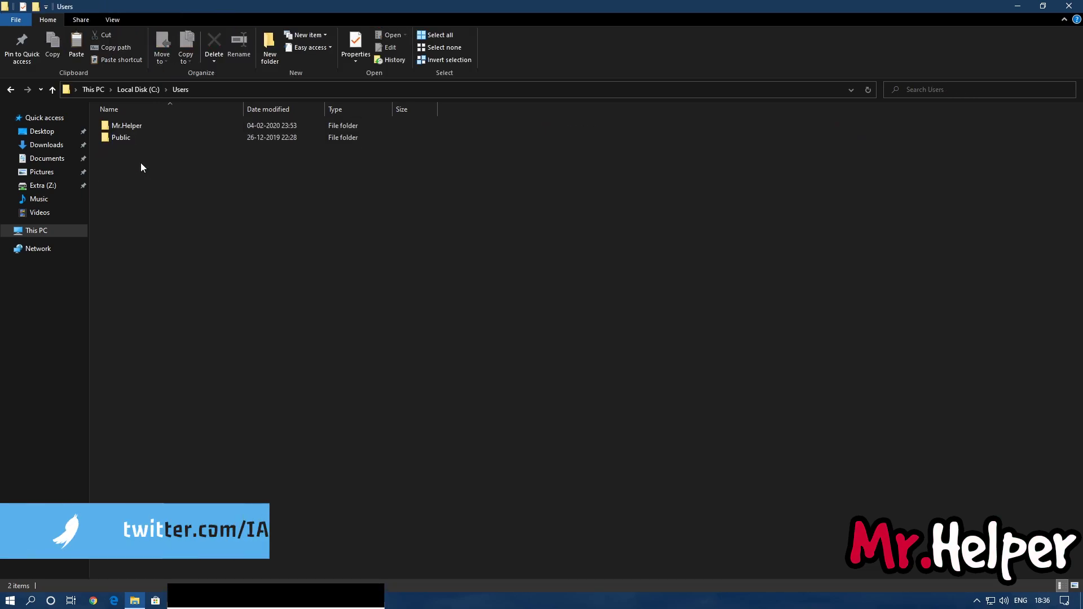
{"action": "double_click", "coordinate": [143, 128]}
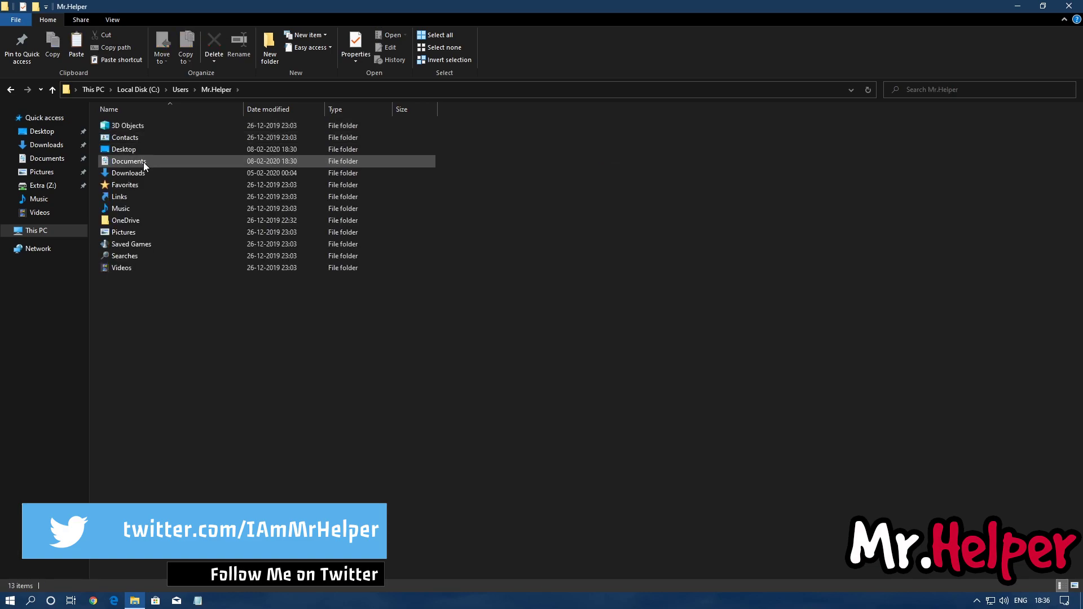
{"action": "double_click", "coordinate": [144, 162]}
Step: View the four items inside GTA San Andreas User Files, then close the folder window
{"action": "left_click", "coordinate": [150, 130]}
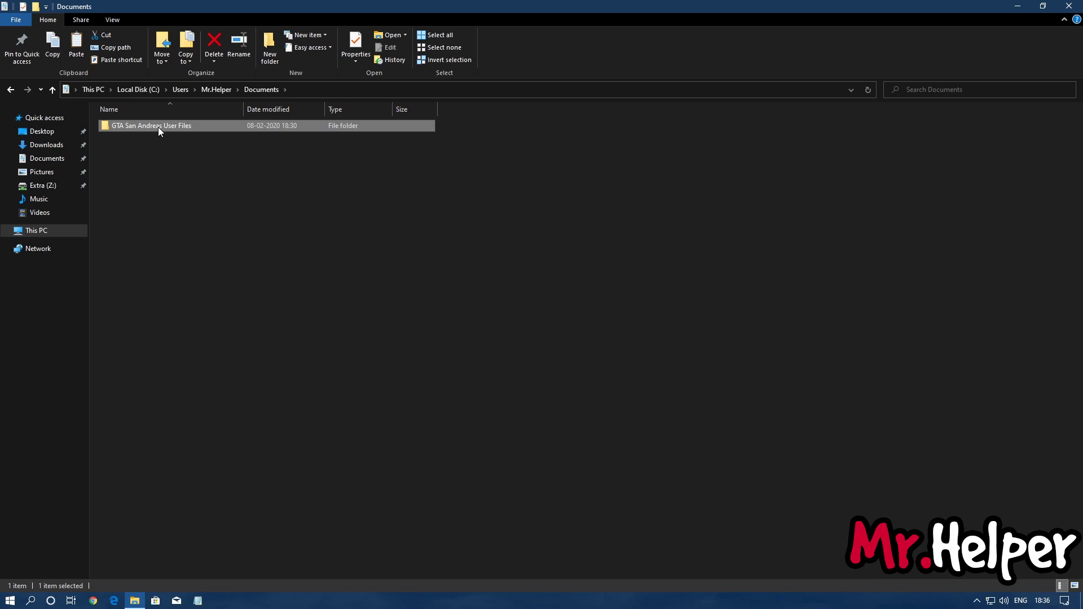
{"action": "double_click", "coordinate": [158, 128]}
{"action": "left_click_drag", "start_coordinate": [180, 223], "coordinate": [103, 121]}
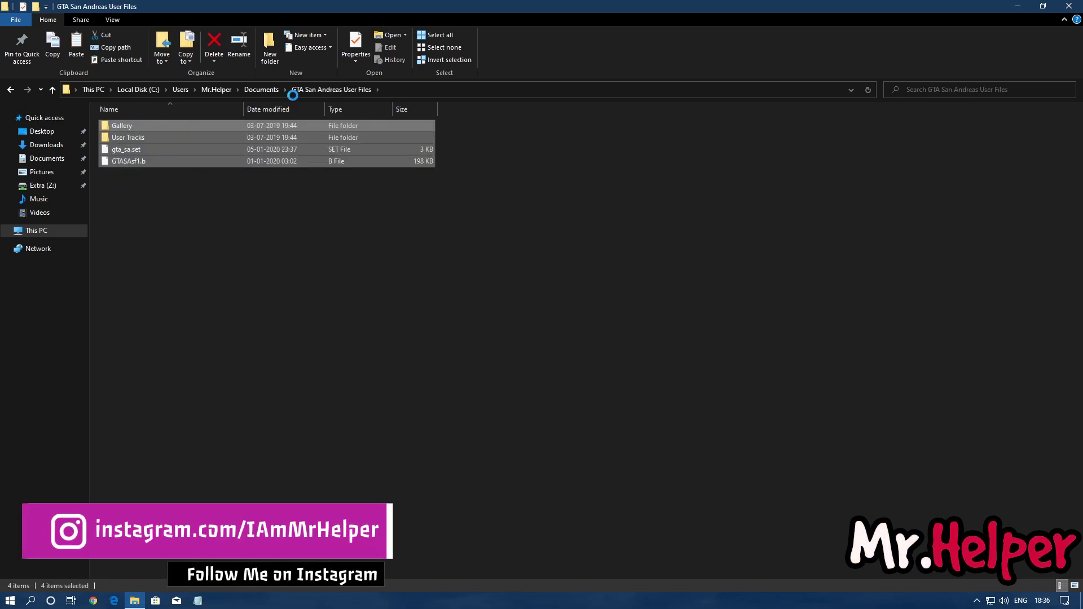
{"action": "left_click", "coordinate": [1069, 5]}
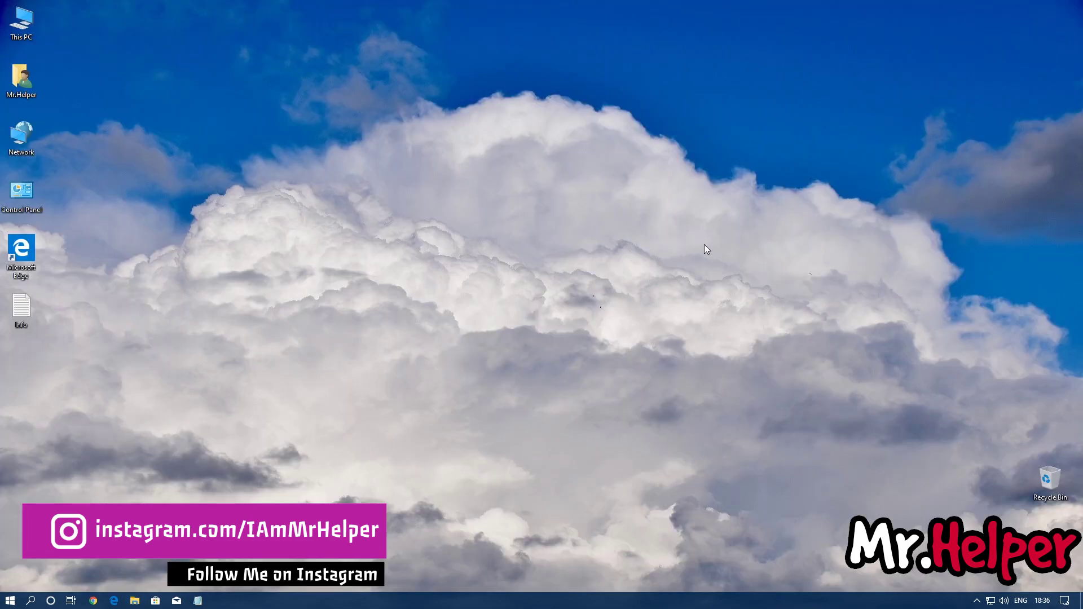
Step: Copy the %USERPROFILE% save-folder path line from the Info notes to the clipboard
{"action": "double_click", "coordinate": [36, 303]}
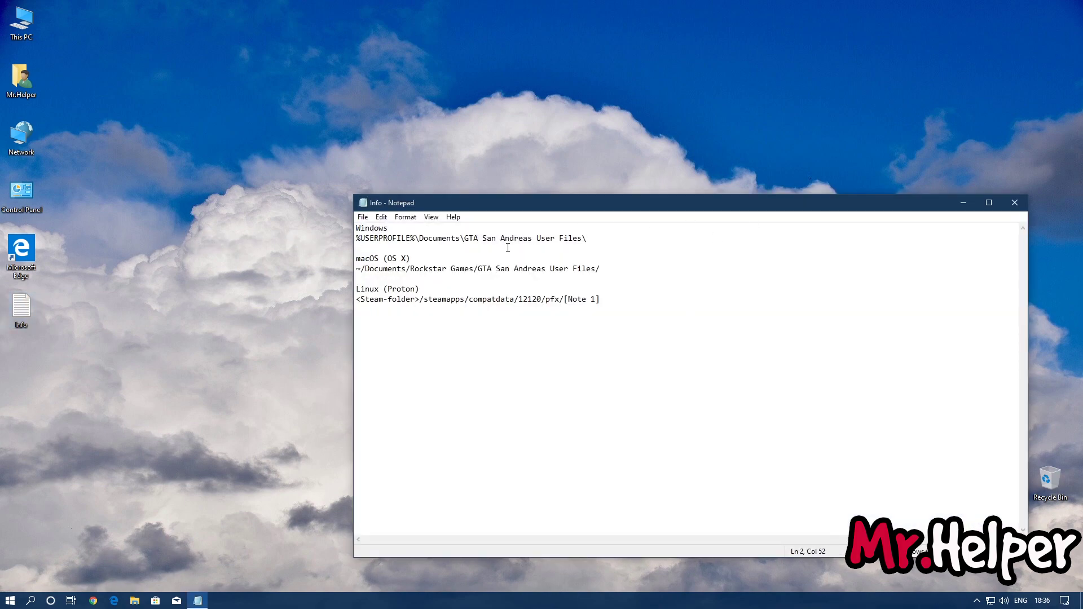
{"action": "key", "text": "shift+Home"}
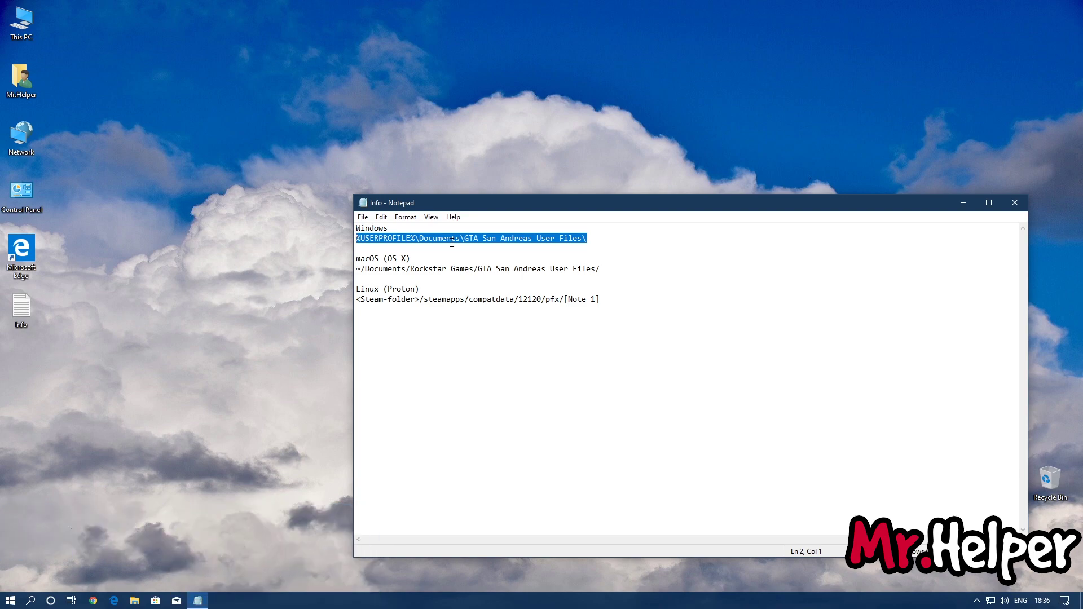
{"action": "right_click", "coordinate": [452, 243]}
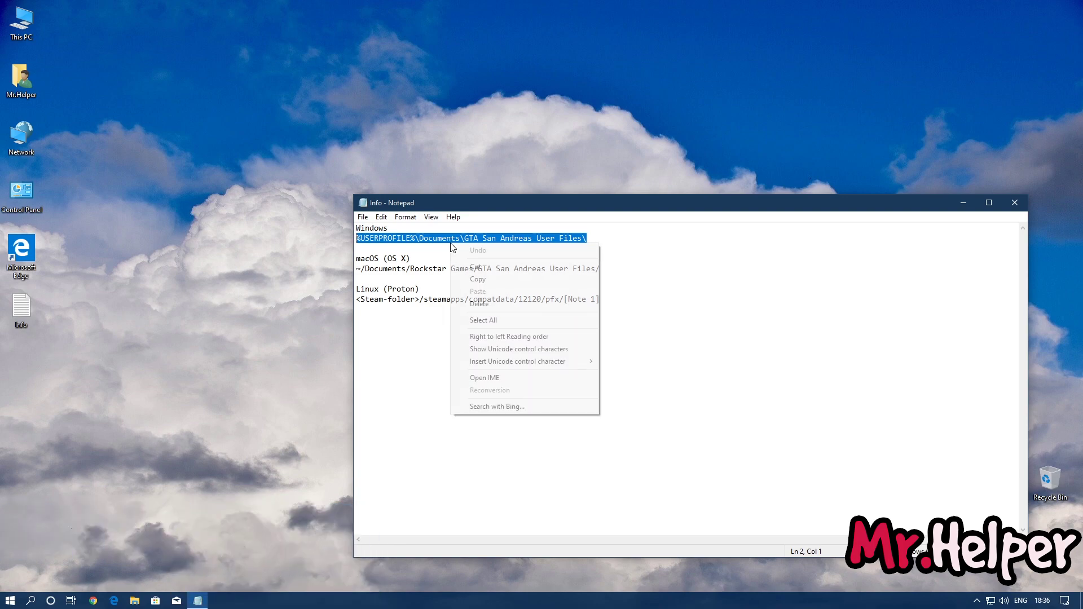
{"action": "left_click", "coordinate": [467, 279]}
{"action": "left_click", "coordinate": [10, 601]}
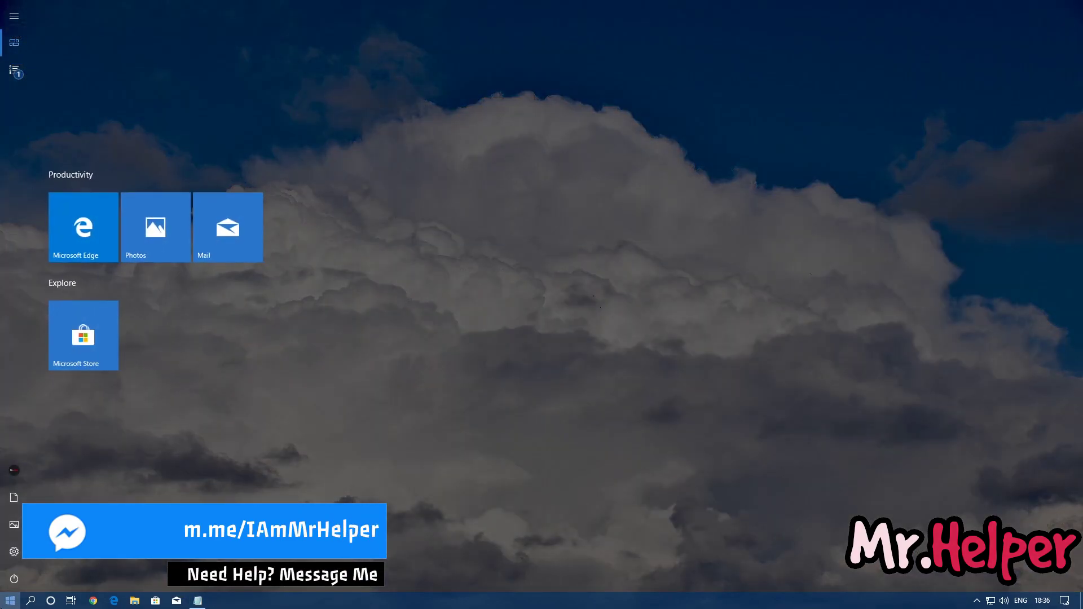
{"action": "type", "text": "run"}
Step: Run the pasted save-folder path so File Explorer opens GTA San Andreas User Files
{"action": "key", "text": "Return"}
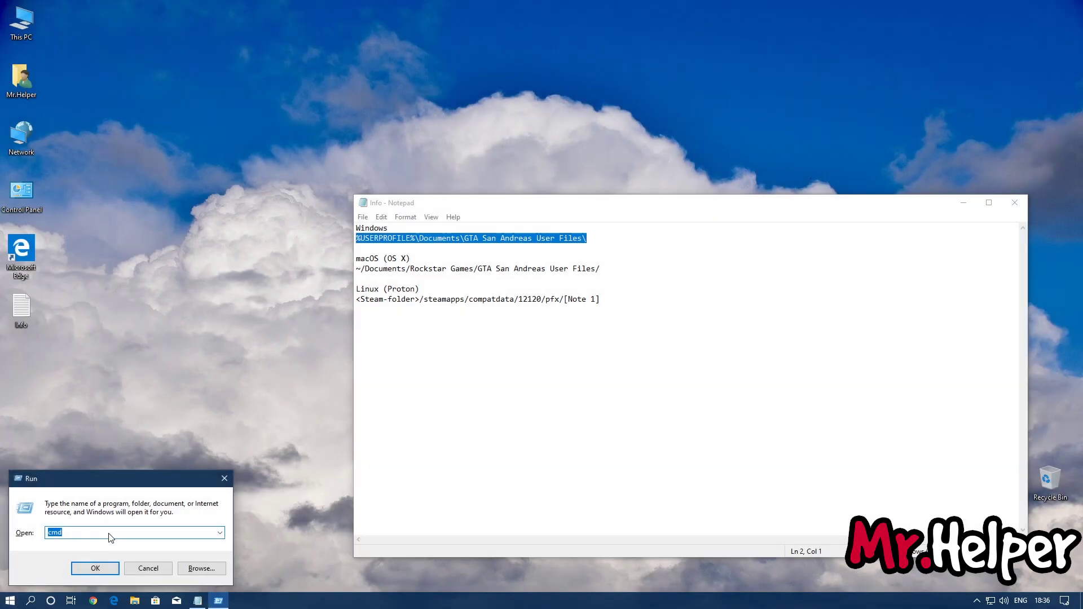
{"action": "right_click", "coordinate": [109, 538]}
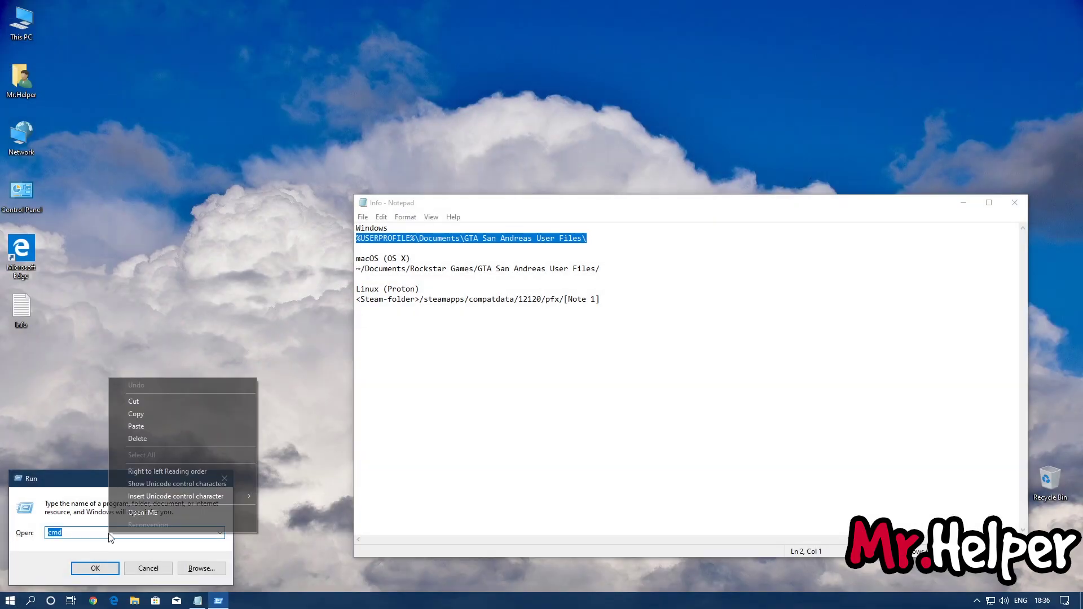
{"action": "left_click", "coordinate": [164, 428]}
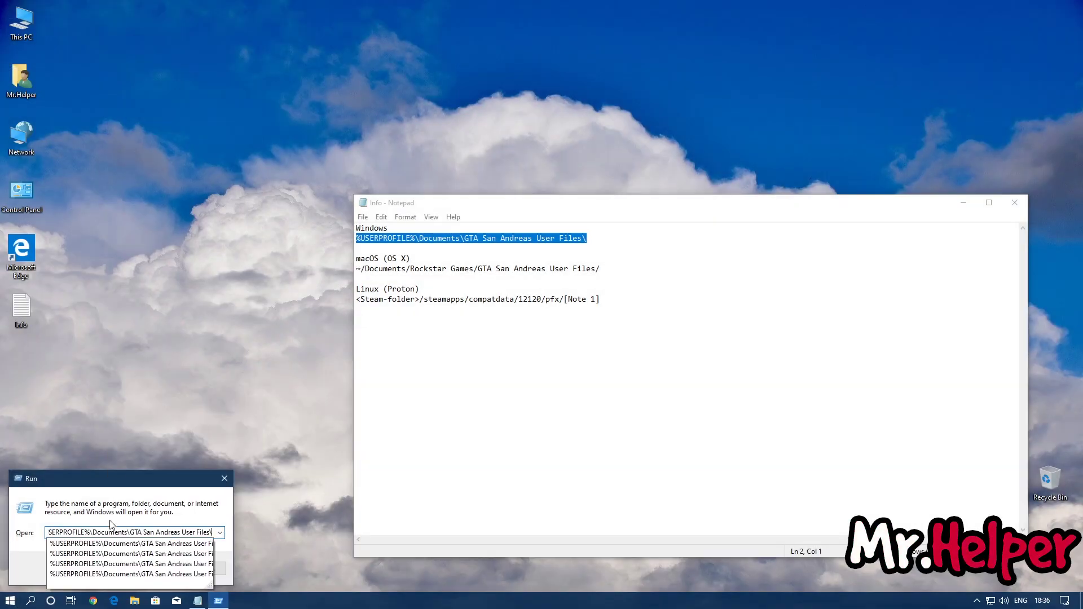
{"action": "left_click", "coordinate": [123, 495]}
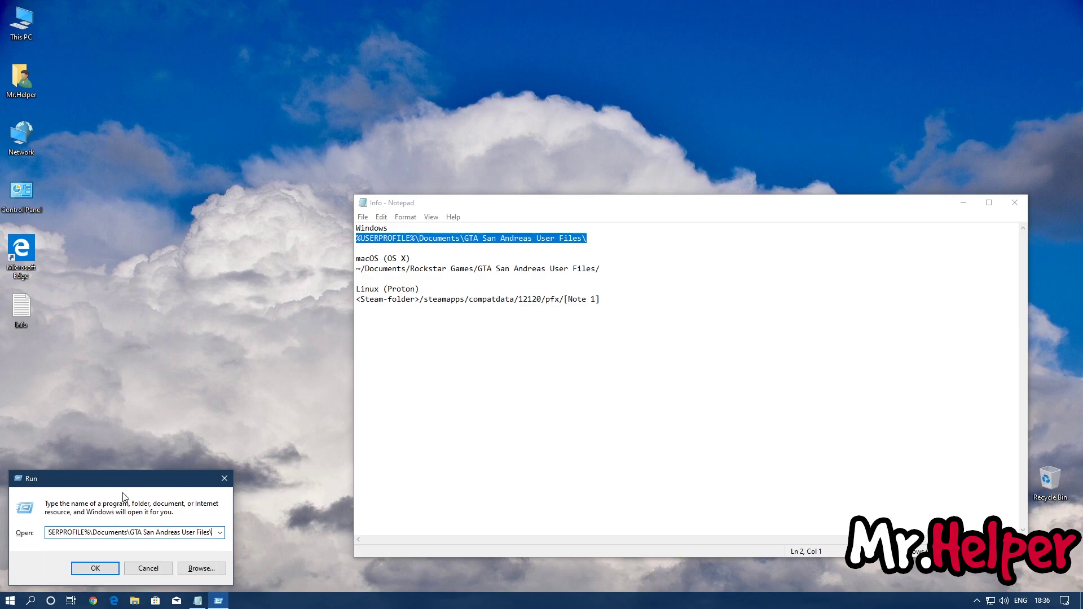
{"action": "left_click", "coordinate": [109, 572]}
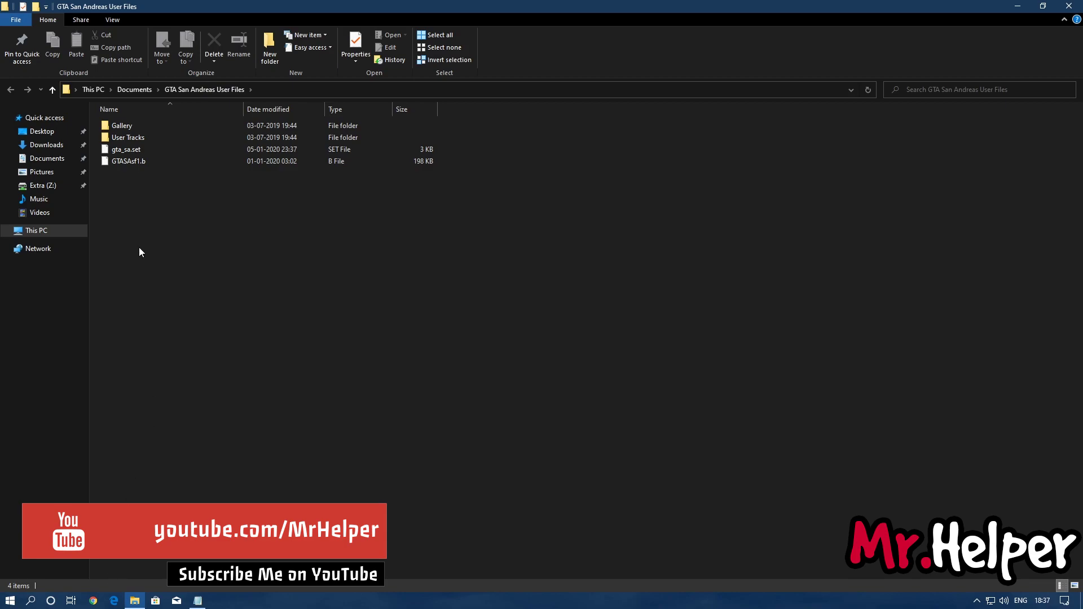
Step: Review the four save-folder items, close the folder and minimize the Info notes to show the desktop
{"action": "left_click_drag", "start_coordinate": [235, 248], "coordinate": [115, 129]}
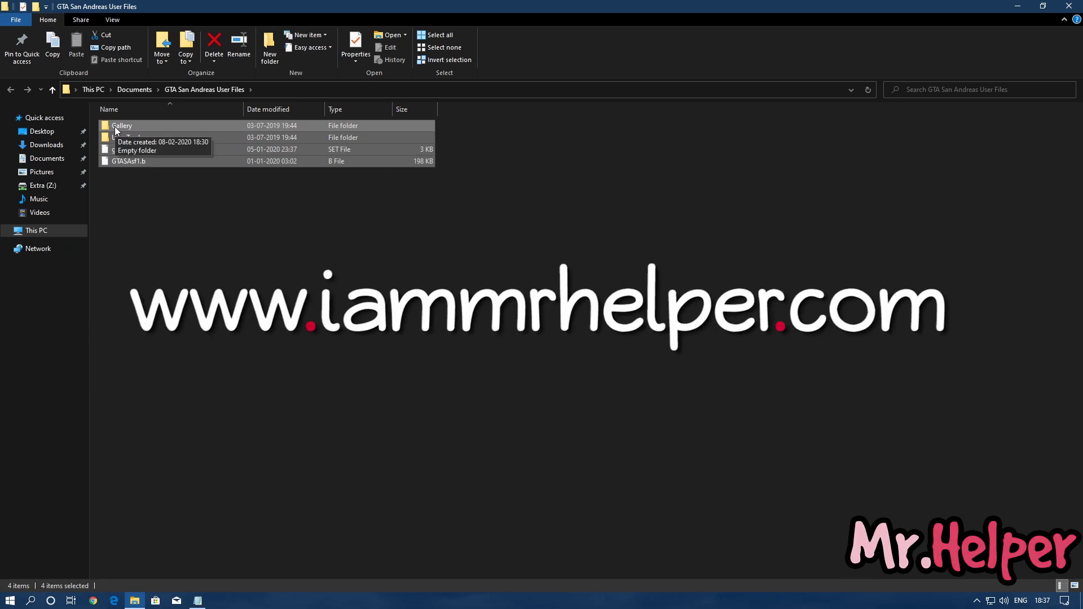
{"action": "left_click", "coordinate": [163, 219]}
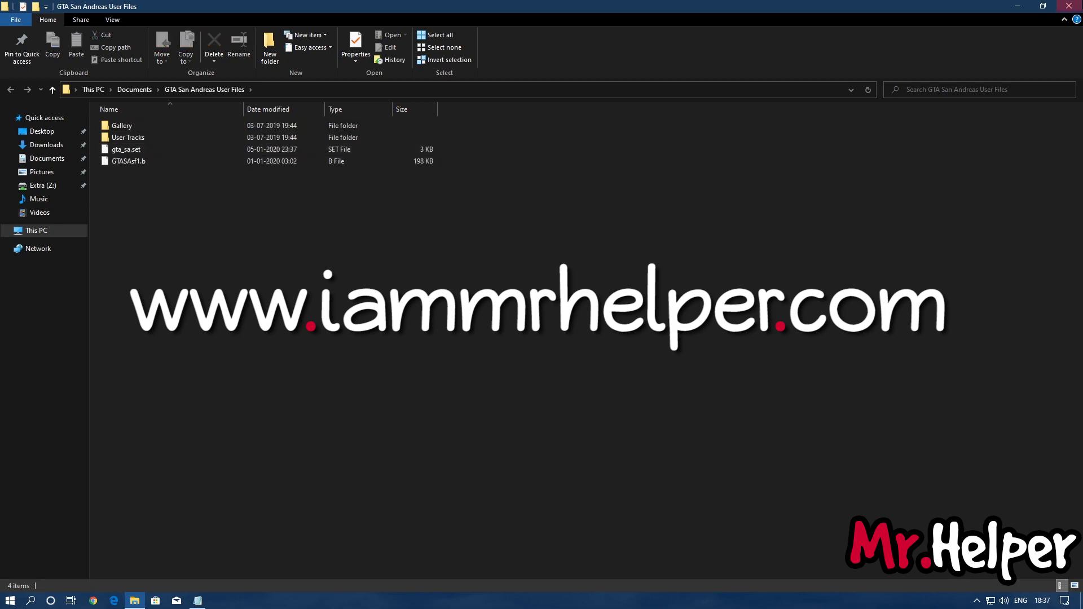
{"action": "left_click", "coordinate": [1070, 6]}
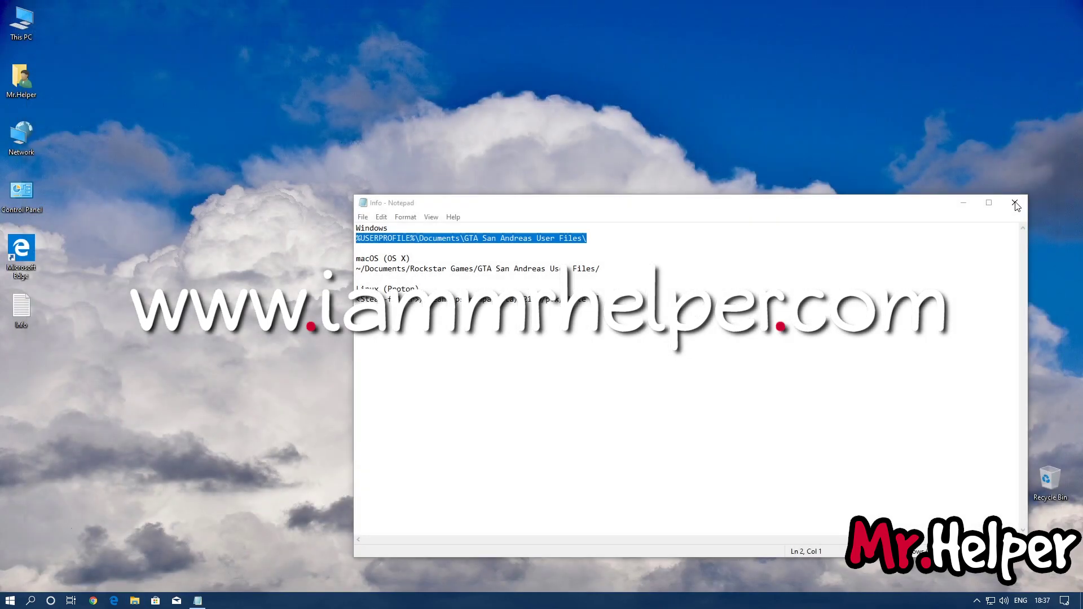
{"action": "left_click", "coordinate": [963, 203]}
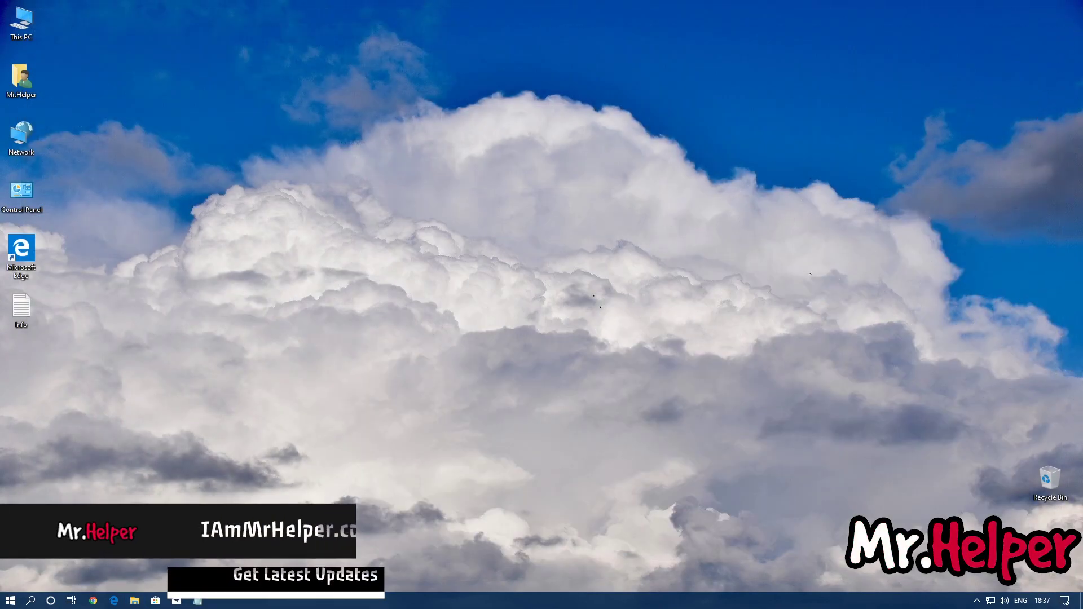